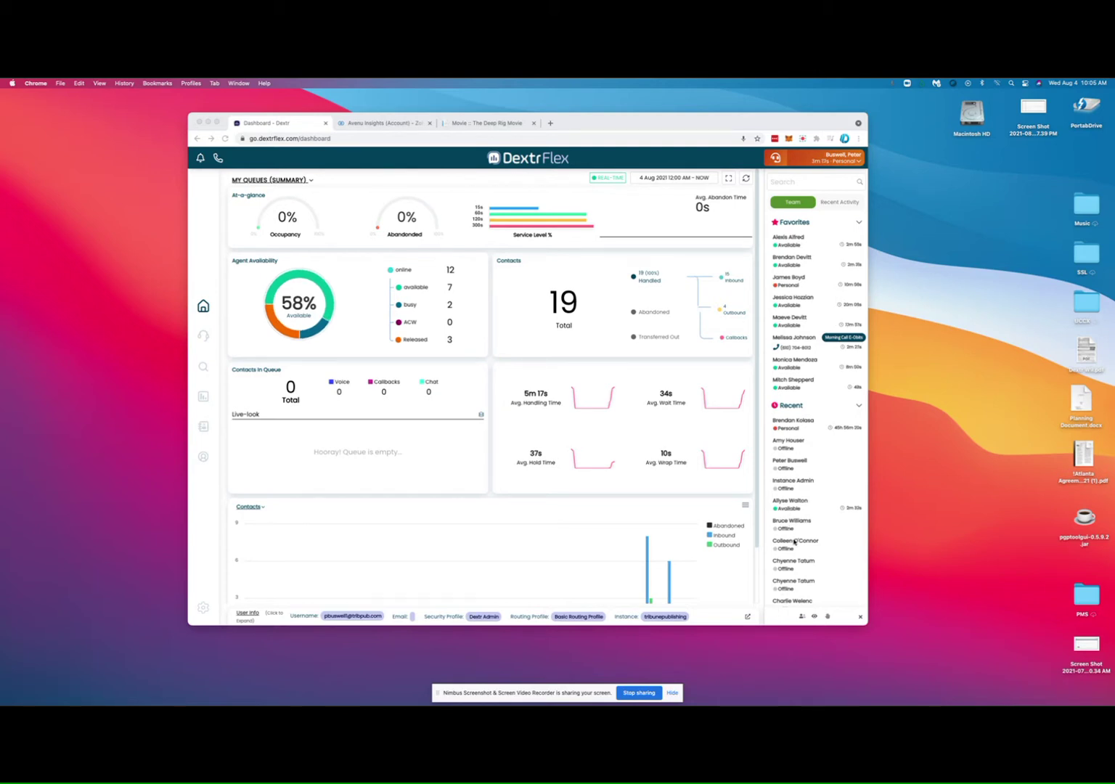
Show the agent's Recent Activity and performance stats, then go to Customer Engagement
left_click(841, 203)
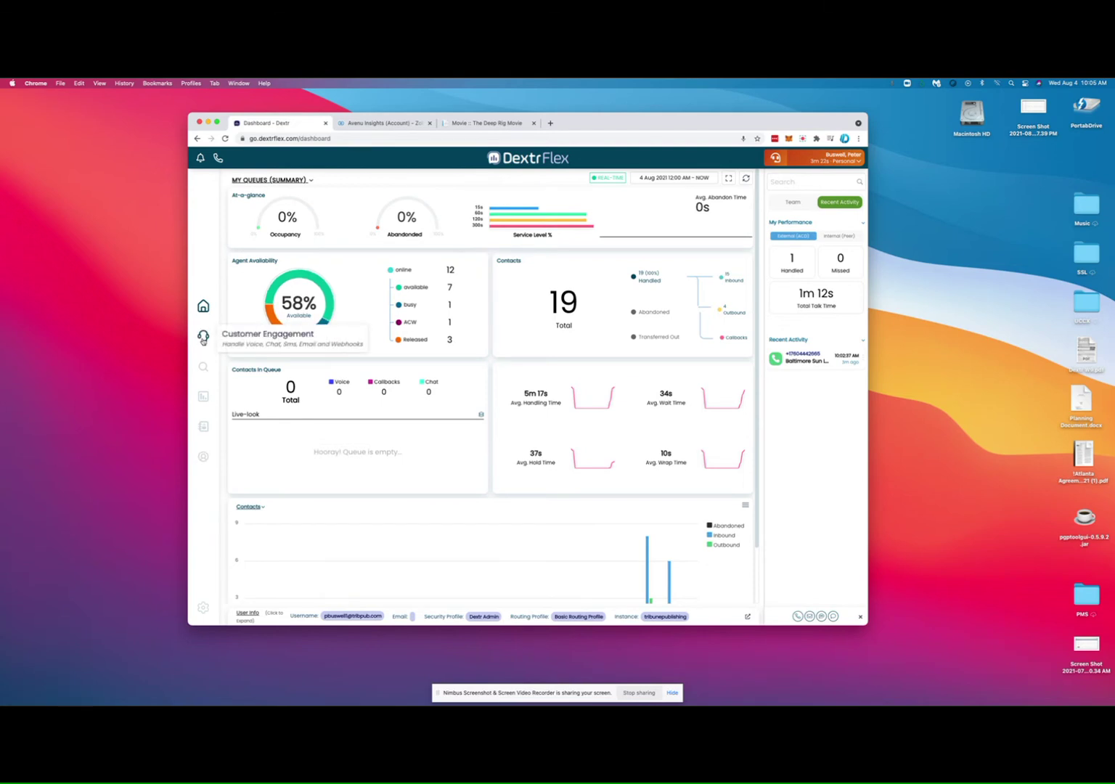
left_click(202, 336)
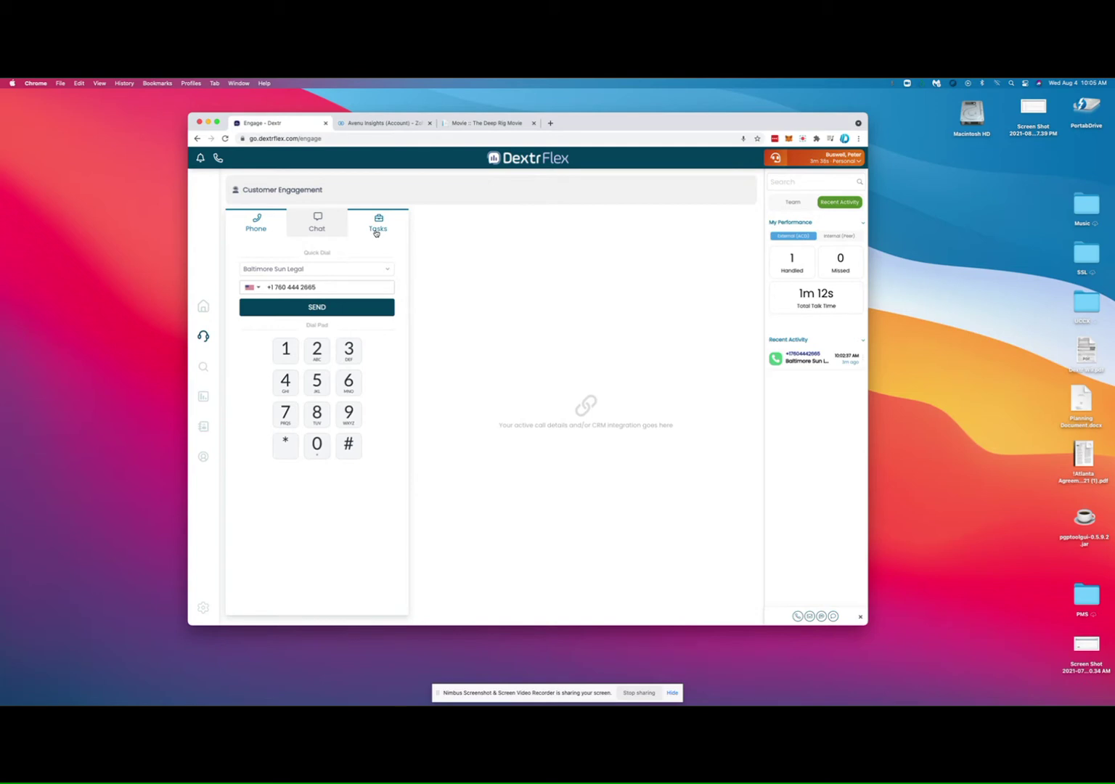
Browse today's contact records in Activity Search, then move on to Historical Reporting
left_click(202, 368)
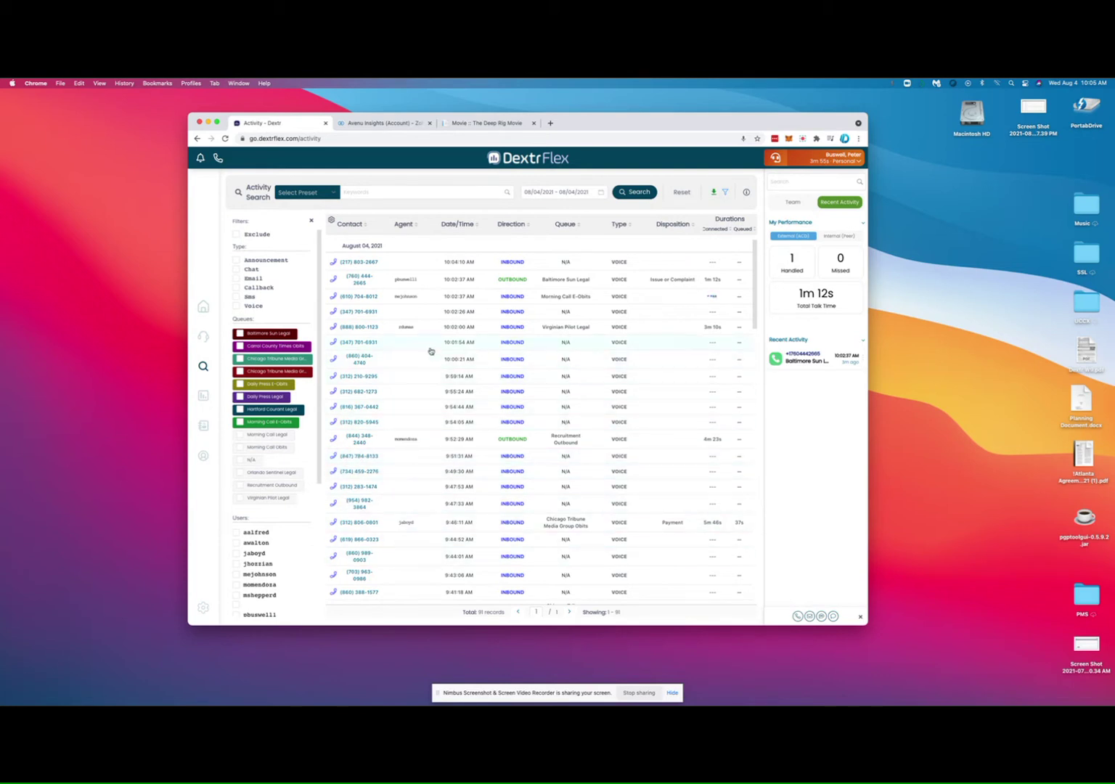
left_click(203, 396)
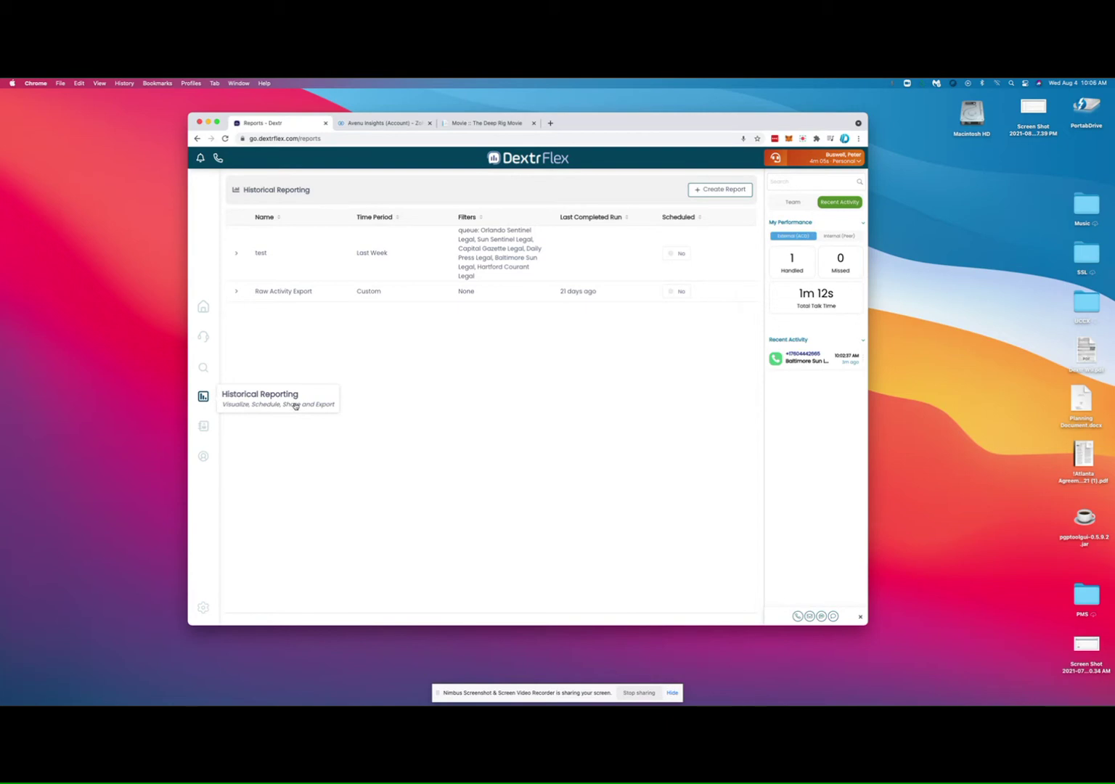
View the Directory's 14 personal and one global contact, then User Management
left_click(203, 426)
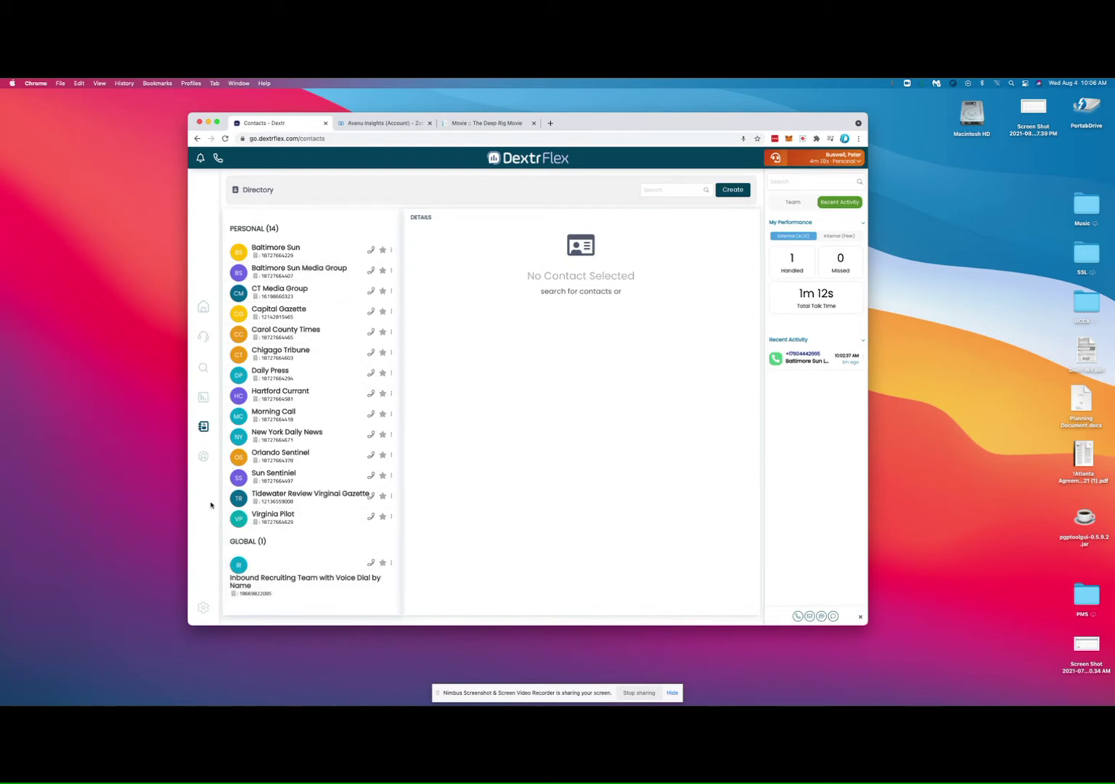
left_click(203, 456)
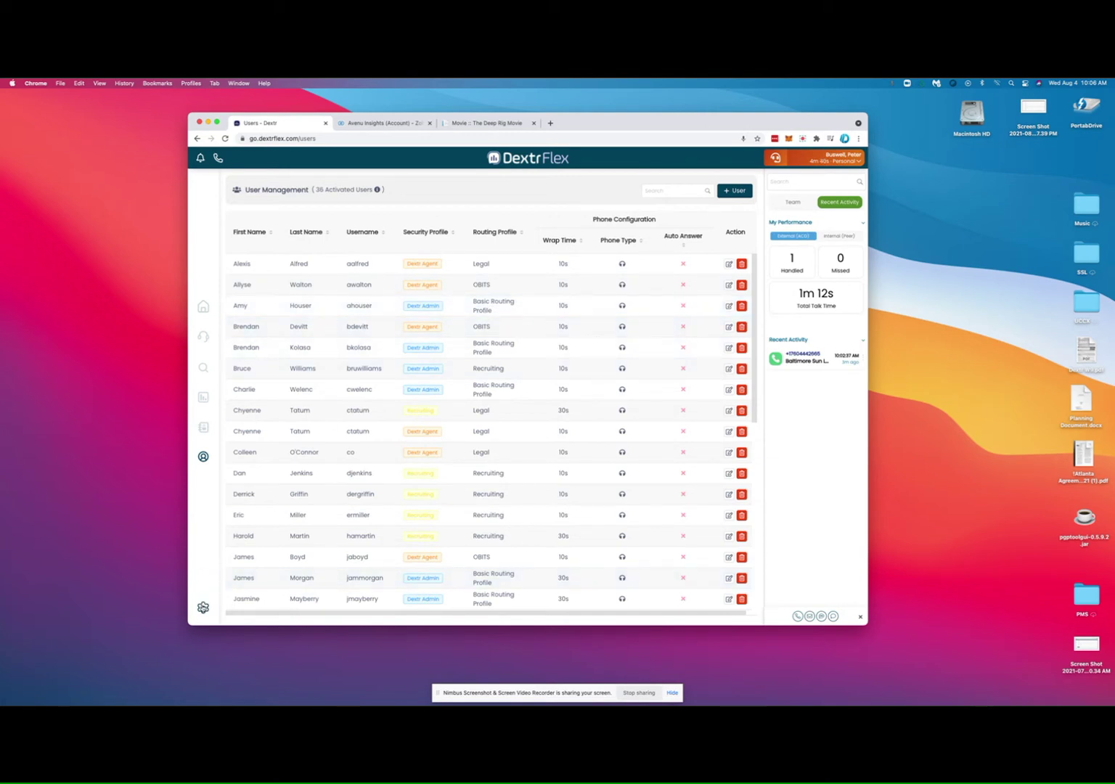
Go from the 36-user management table to the Settings page
left_click(203, 607)
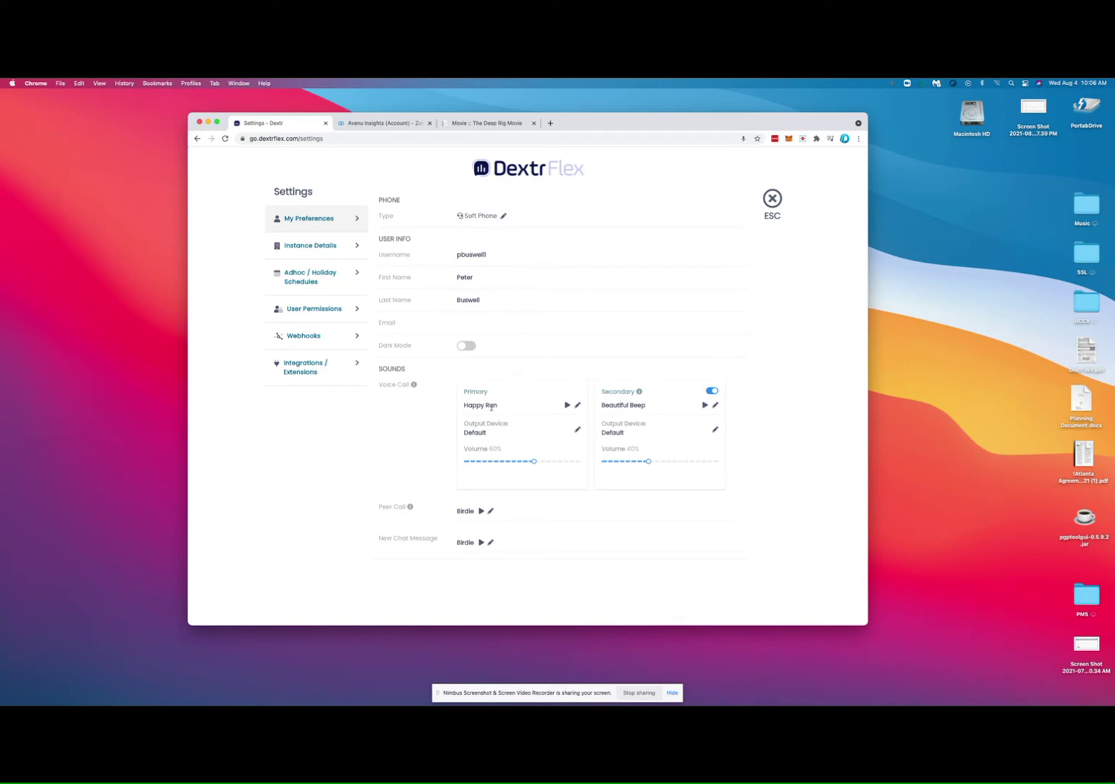
Toggle Dark Mode on and back off in My Preferences, then view Instance Details
left_click(467, 346)
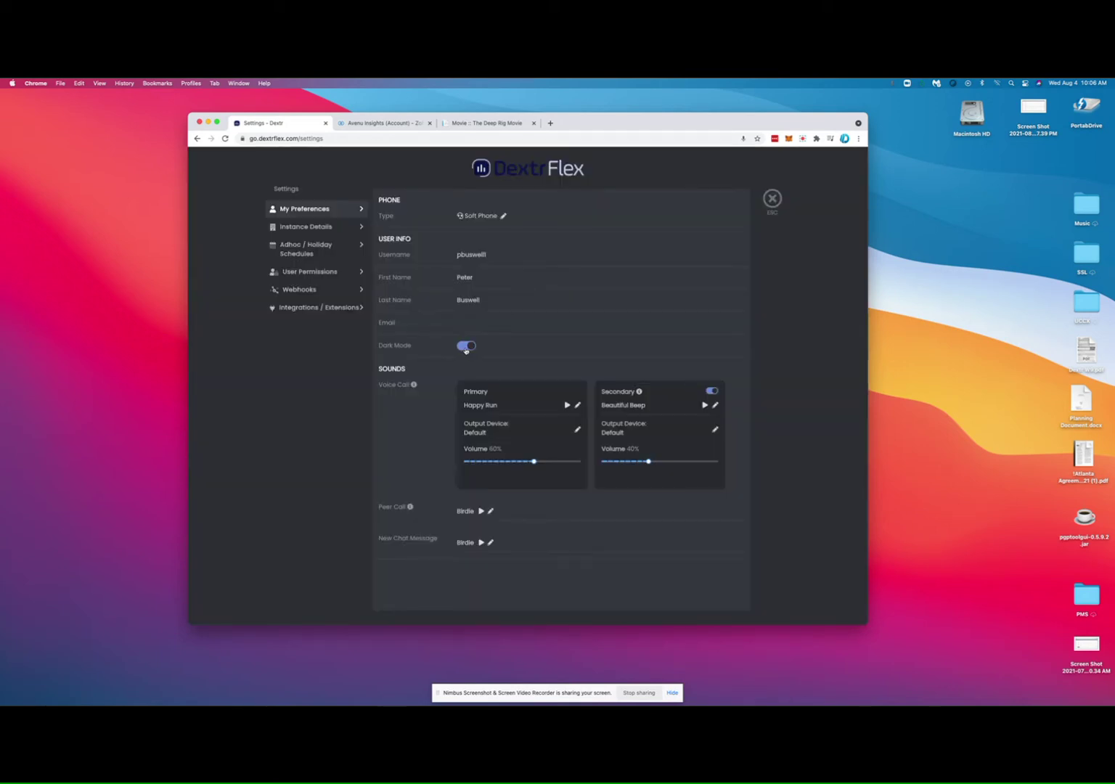
left_click(467, 346)
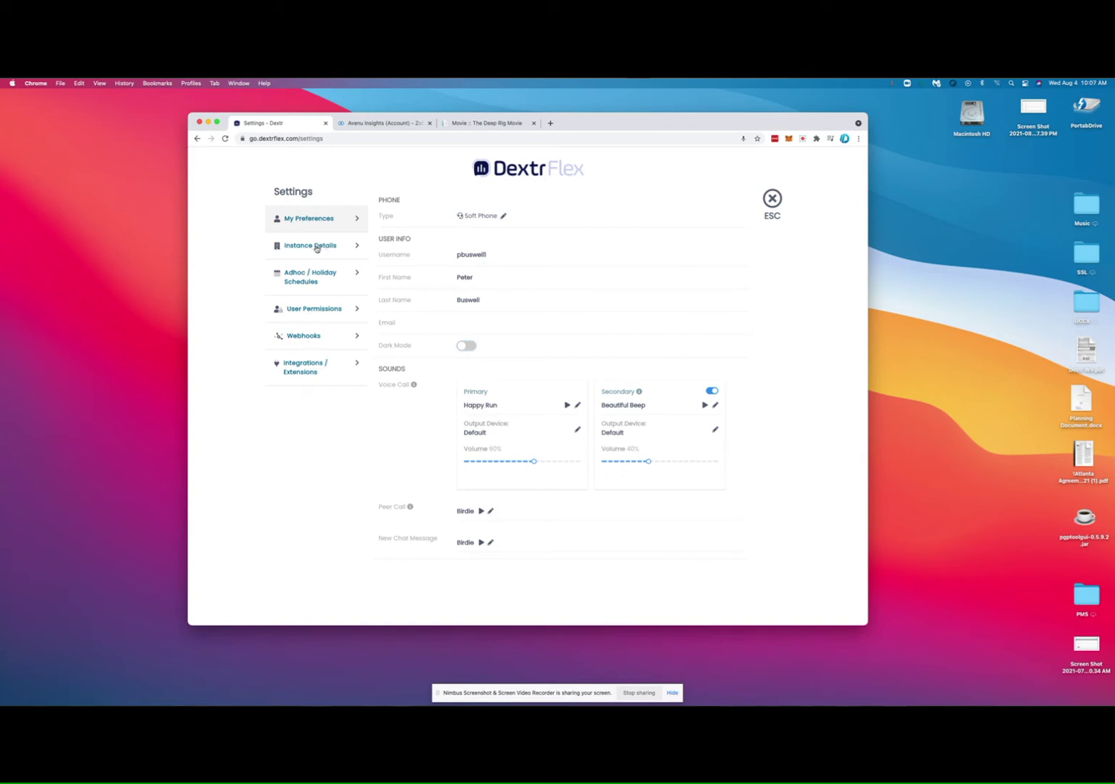
left_click(316, 247)
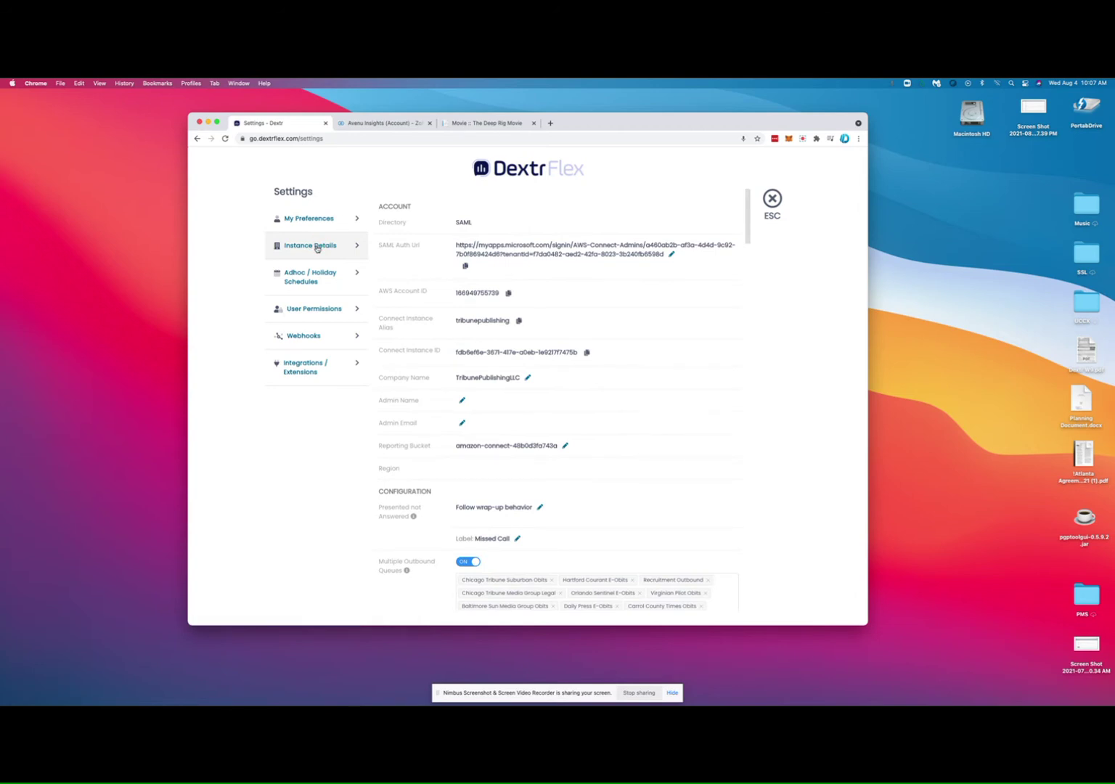
Review Adhoc/Holiday Schedules, User Permissions, Webhooks and Integrations settings, then close Settings
left_click(304, 276)
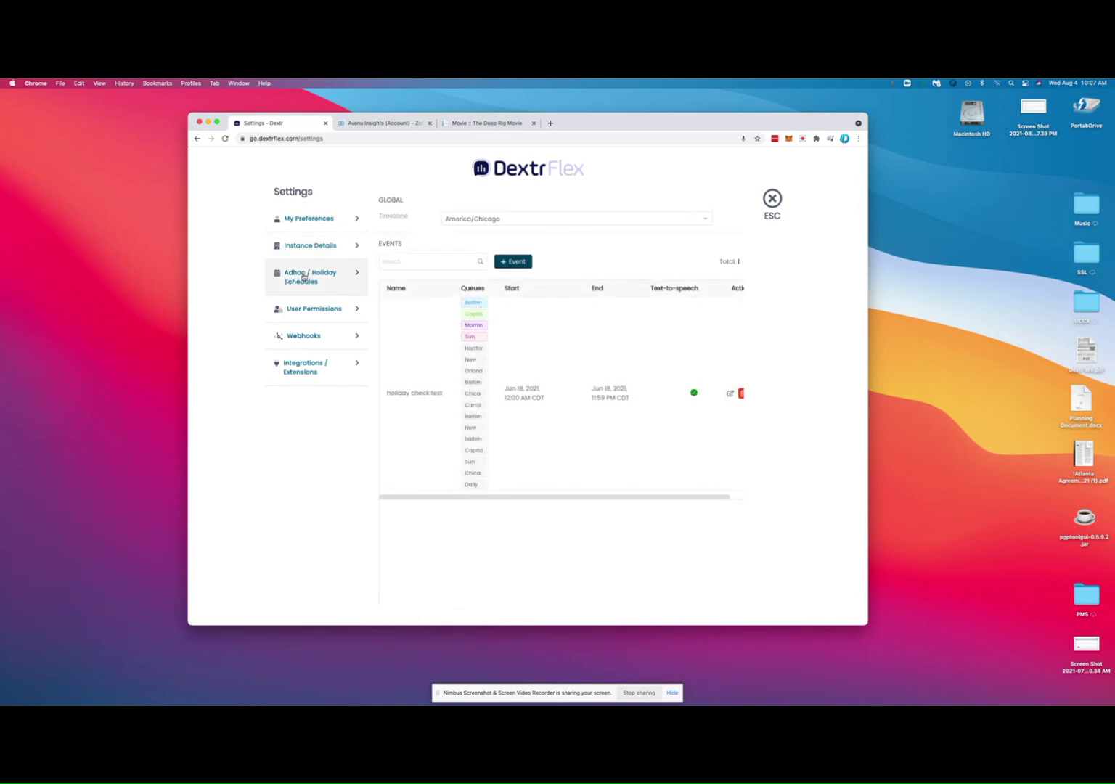
left_click(313, 309)
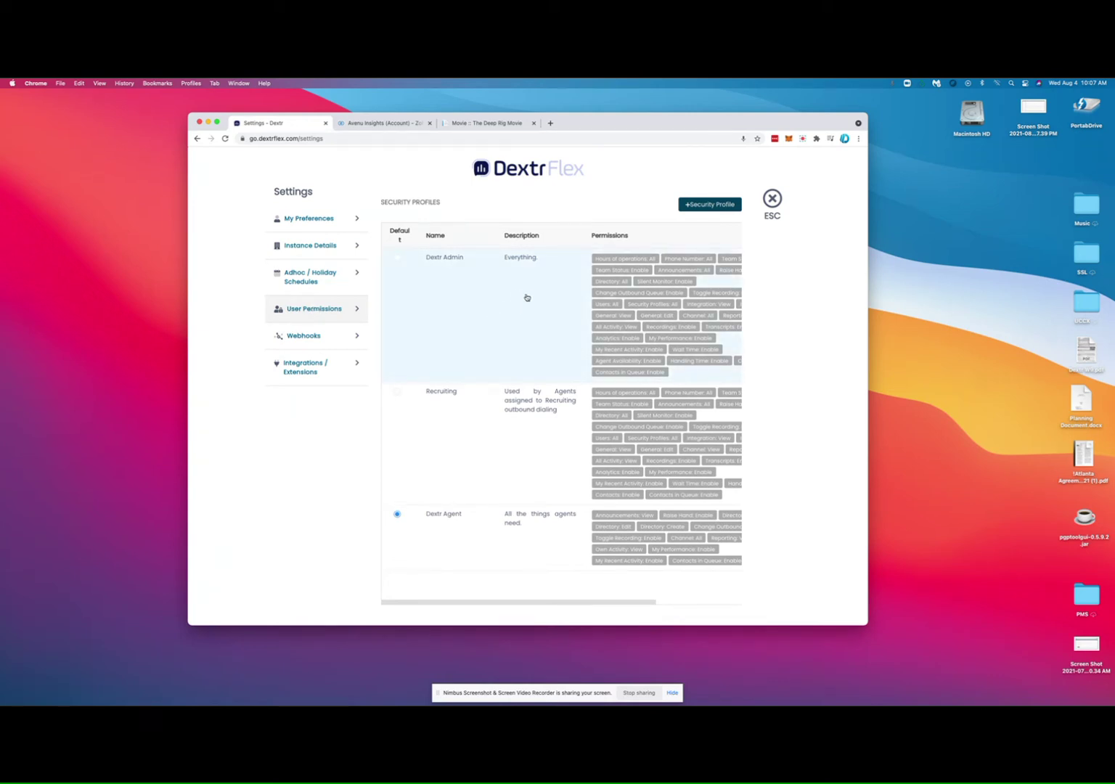
left_click(304, 336)
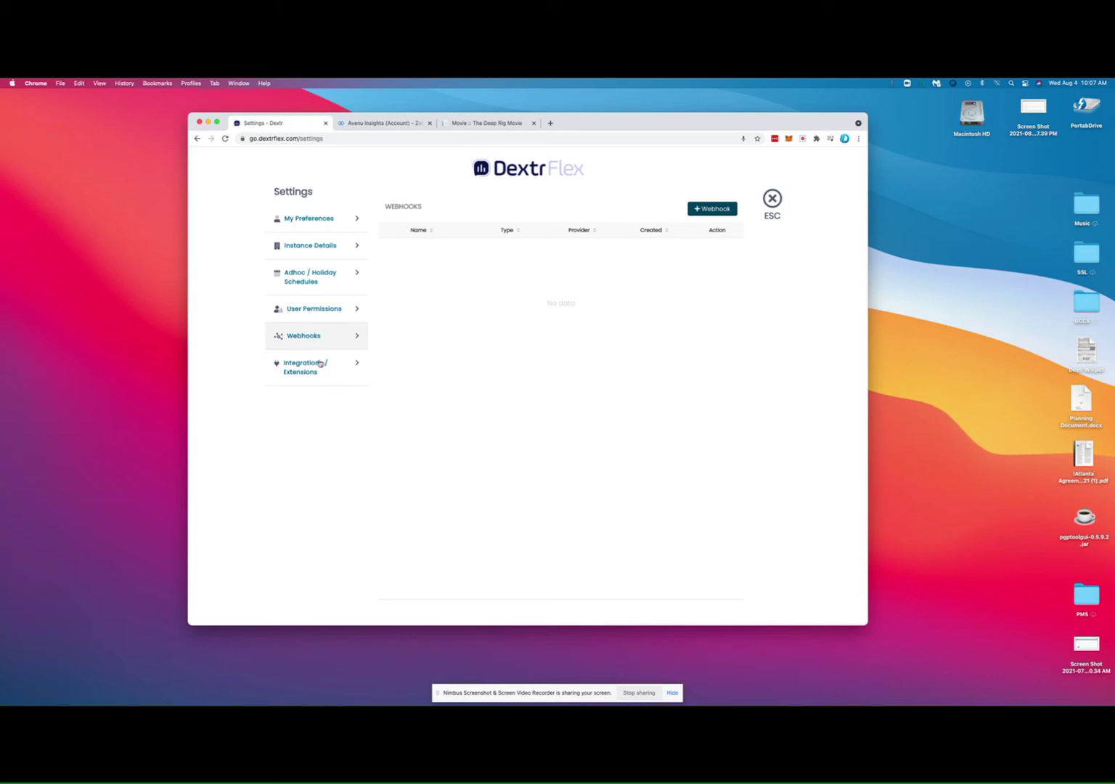
left_click(301, 366)
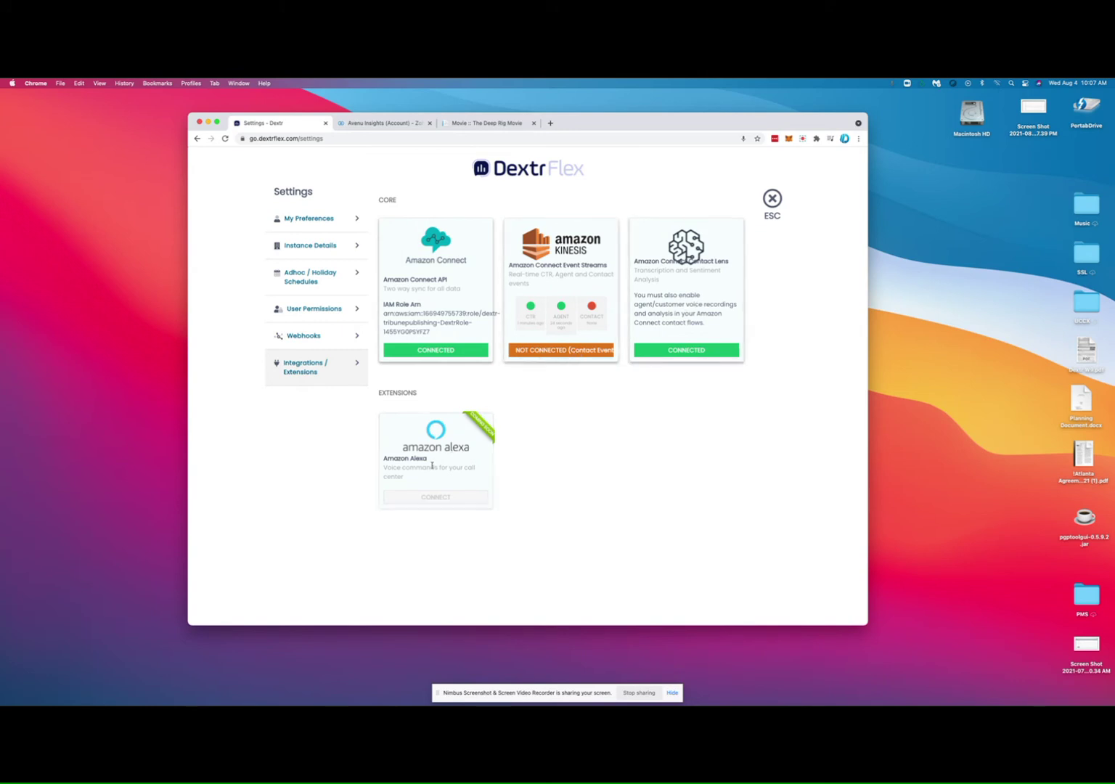
left_click(772, 199)
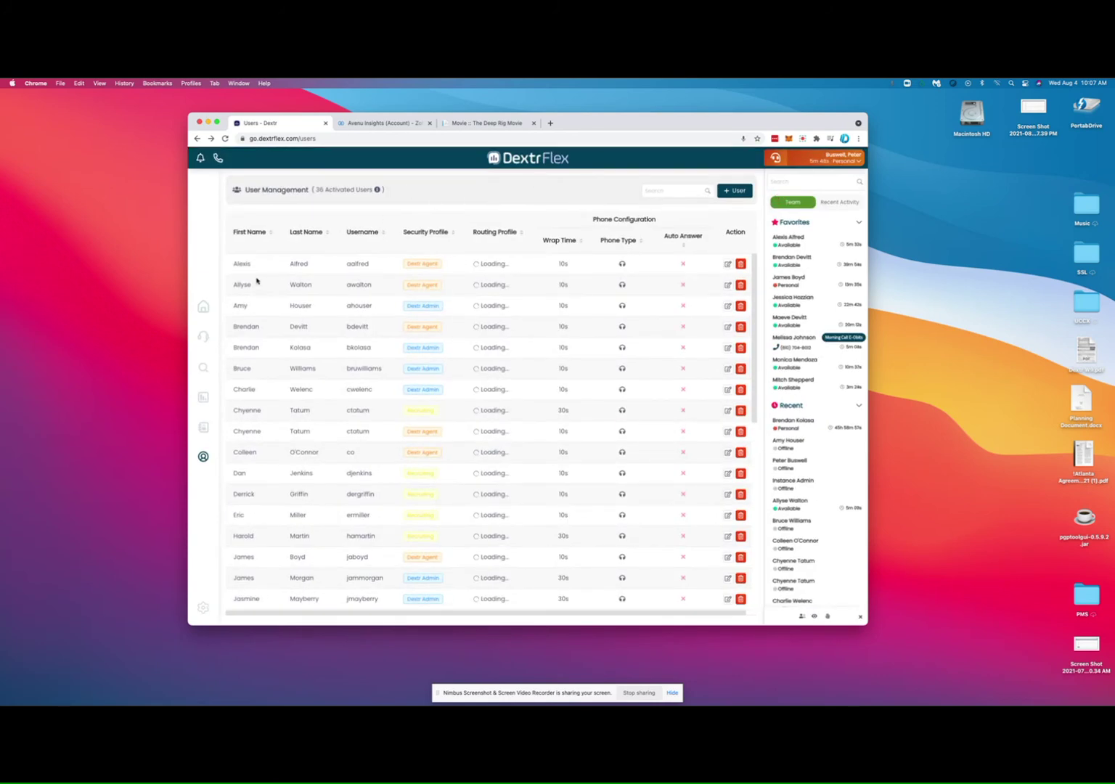
Return to the dashboard, expand User Info, and view the empty Announcements panel
left_click(203, 306)
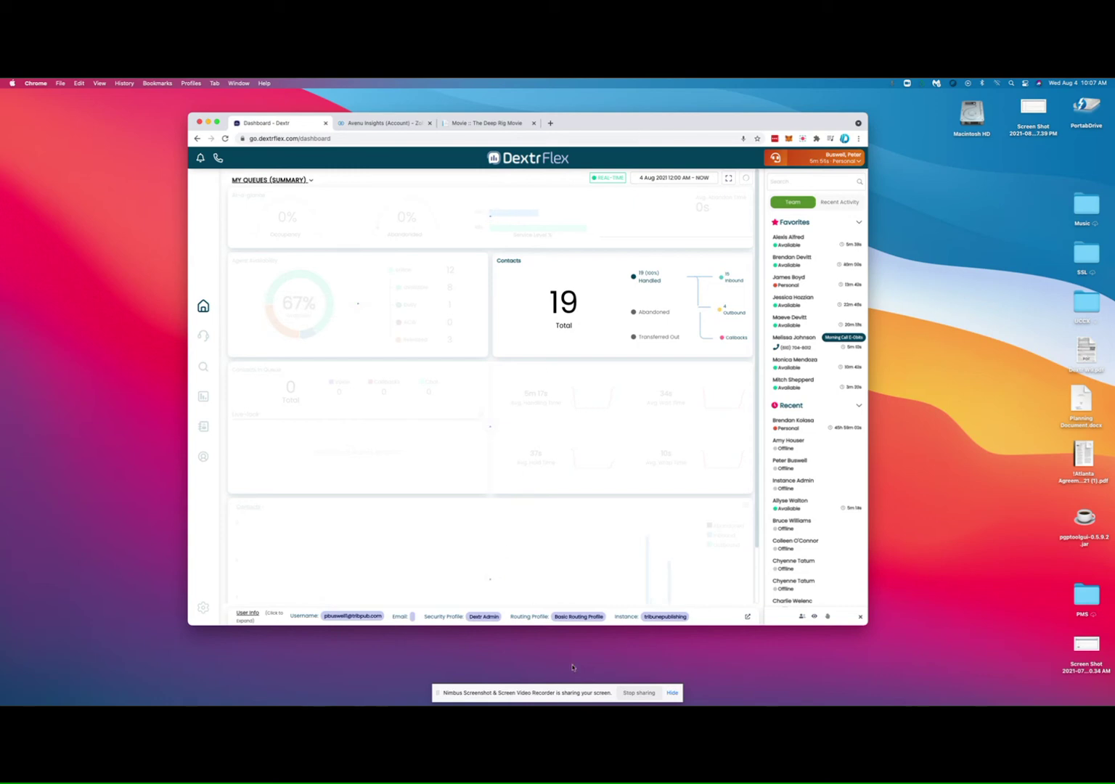
left_click(248, 615)
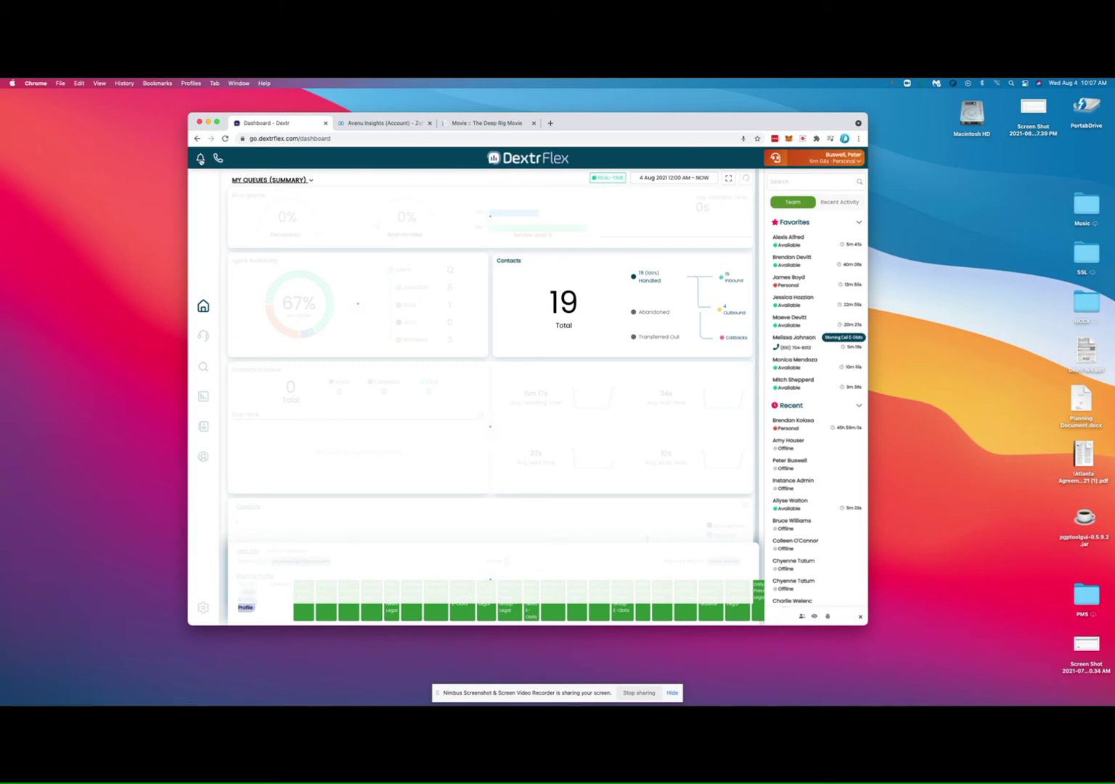
left_click(201, 159)
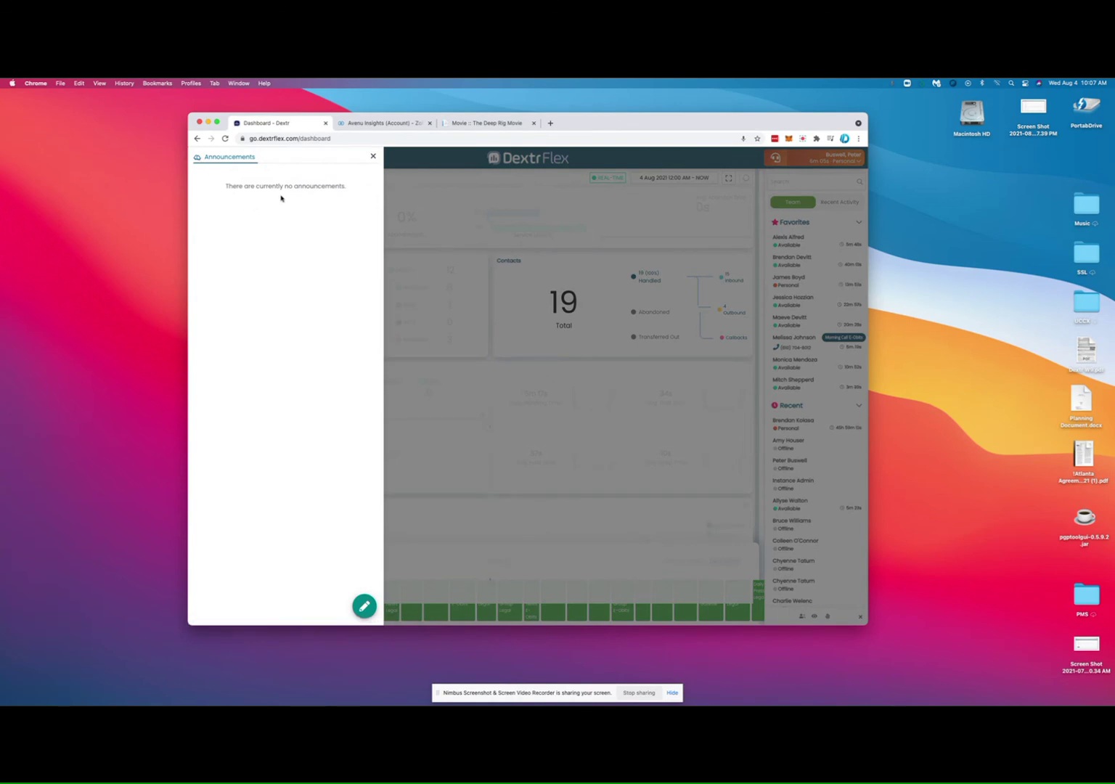
Start a blank New Announcement and inspect its Title, Queues, Message and Urgency fields
left_click(365, 606)
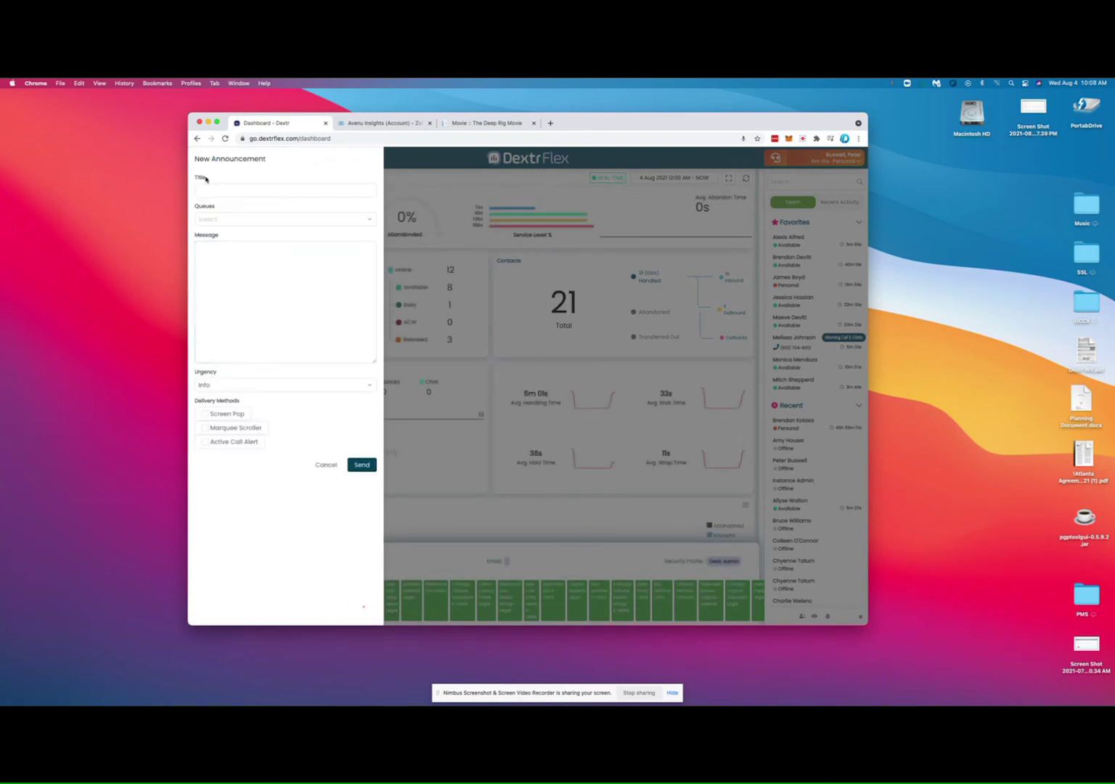
left_click(206, 189)
left_click(241, 219)
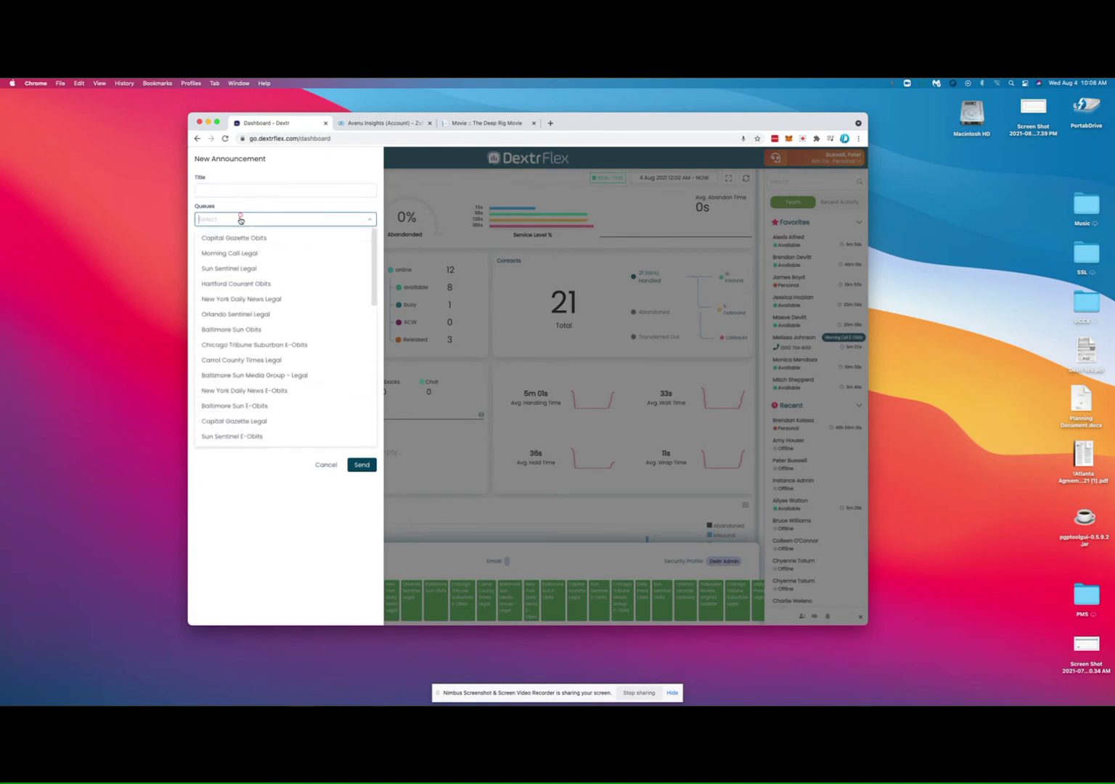
left_click(259, 527)
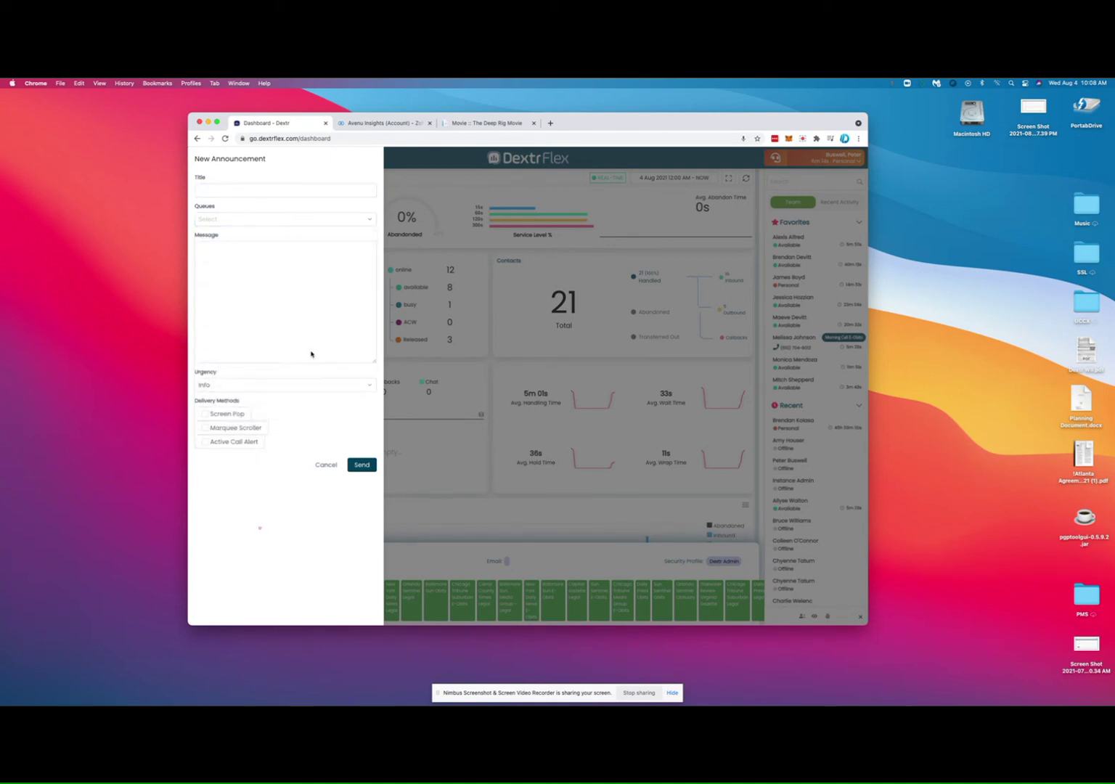
left_click(243, 299)
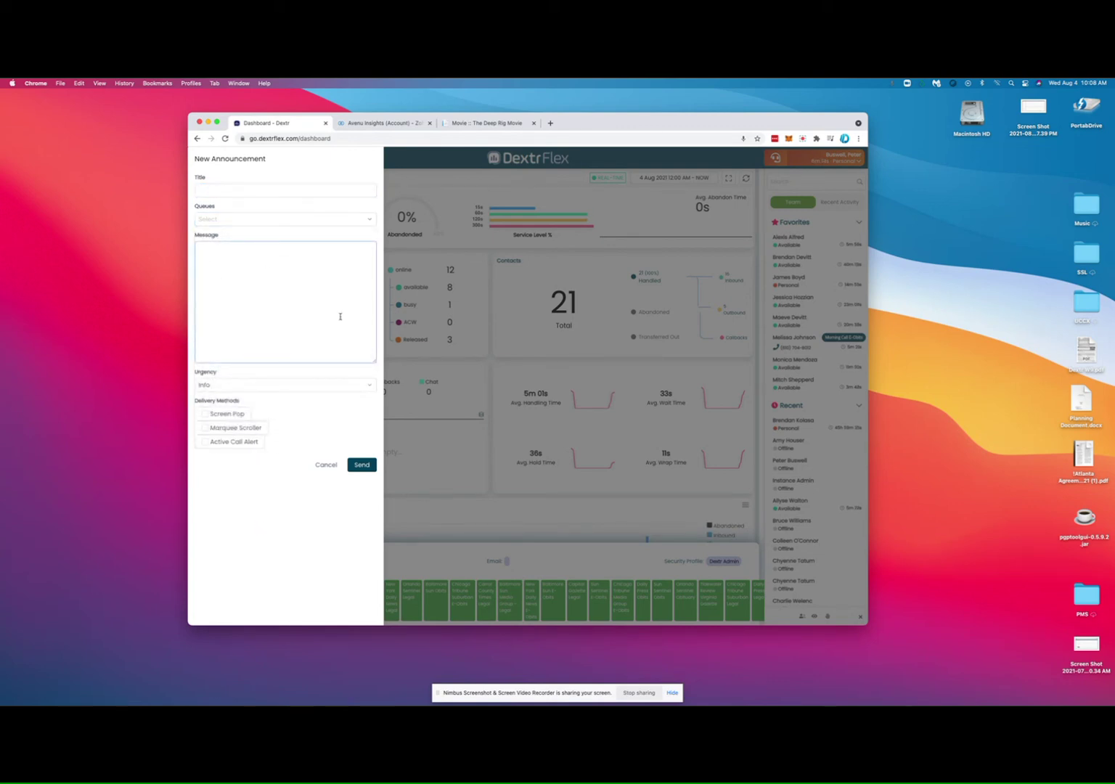
left_click(238, 386)
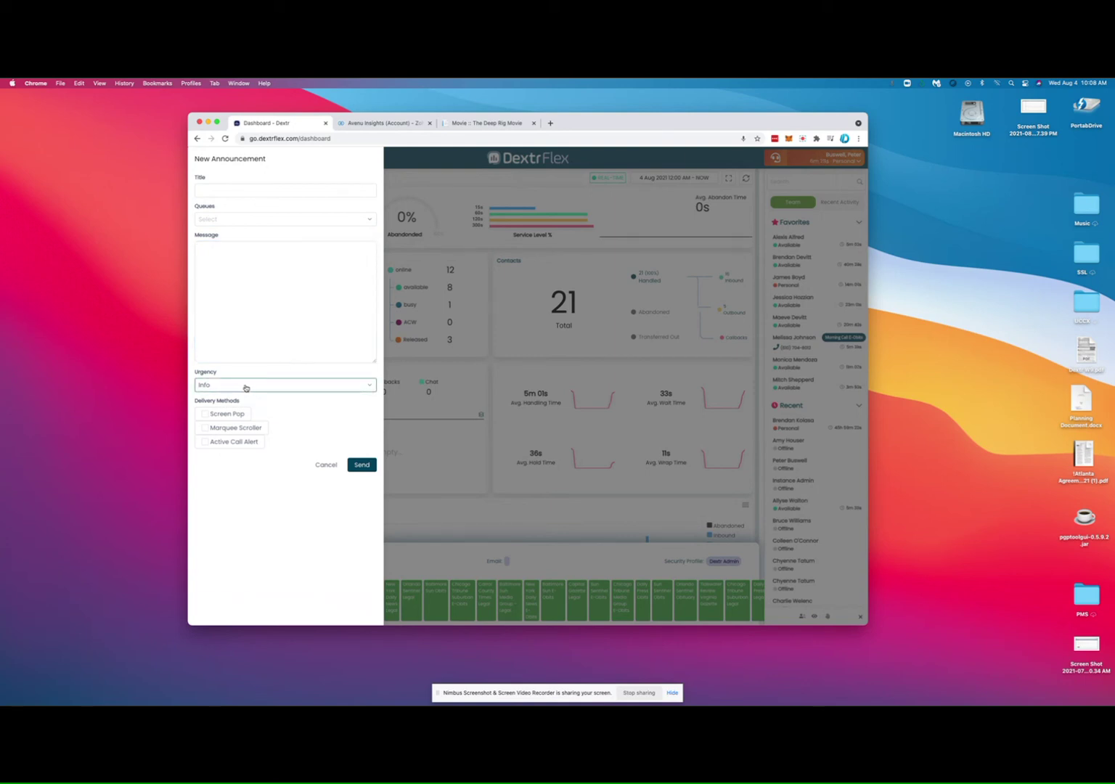
Cancel the announcement unsent and close the Announcements panel
left_click(231, 421)
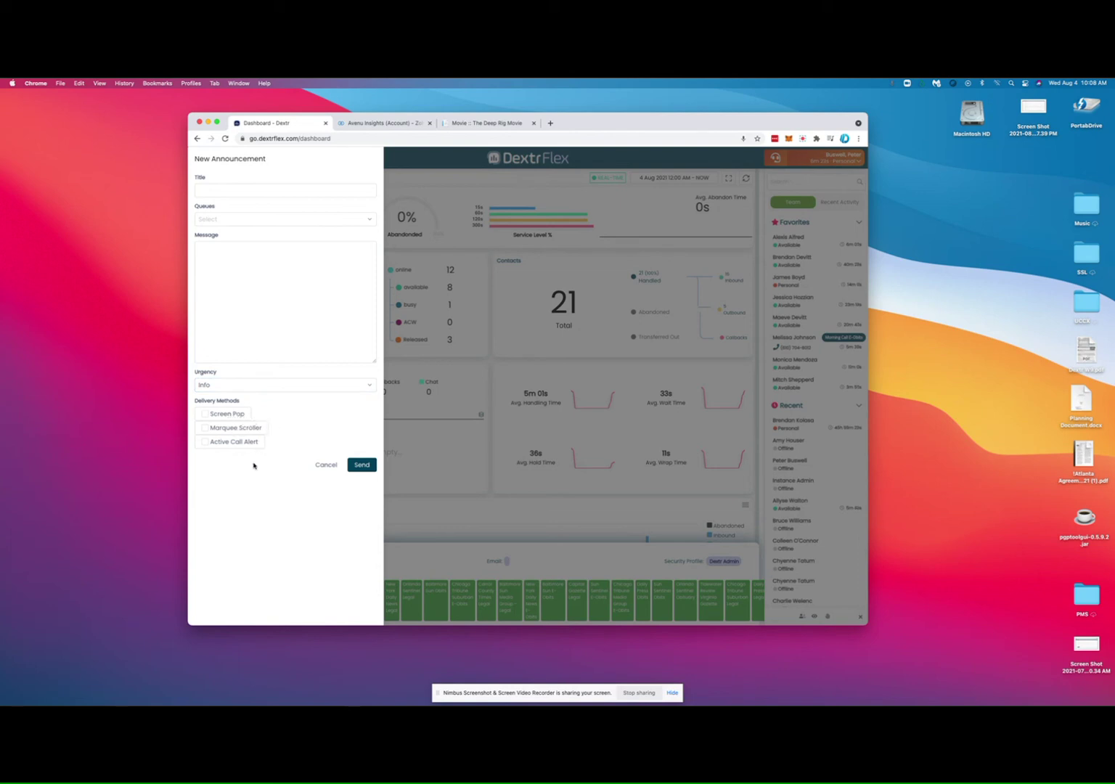
left_click(322, 468)
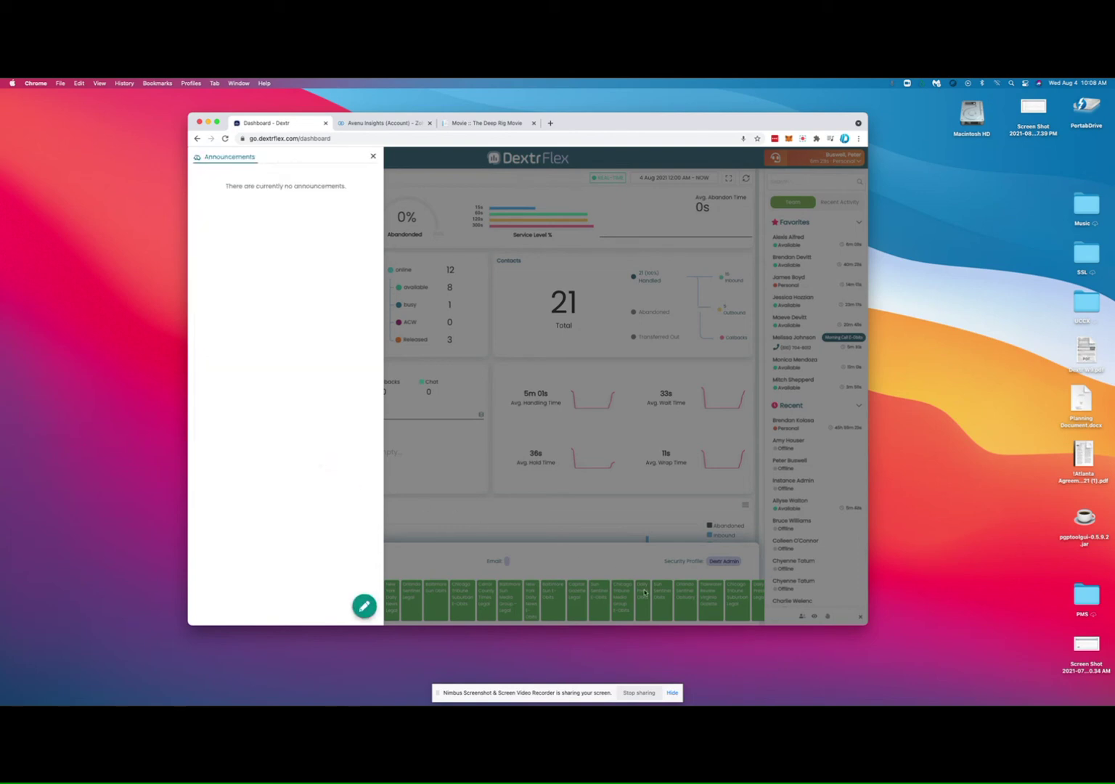
left_click(636, 558)
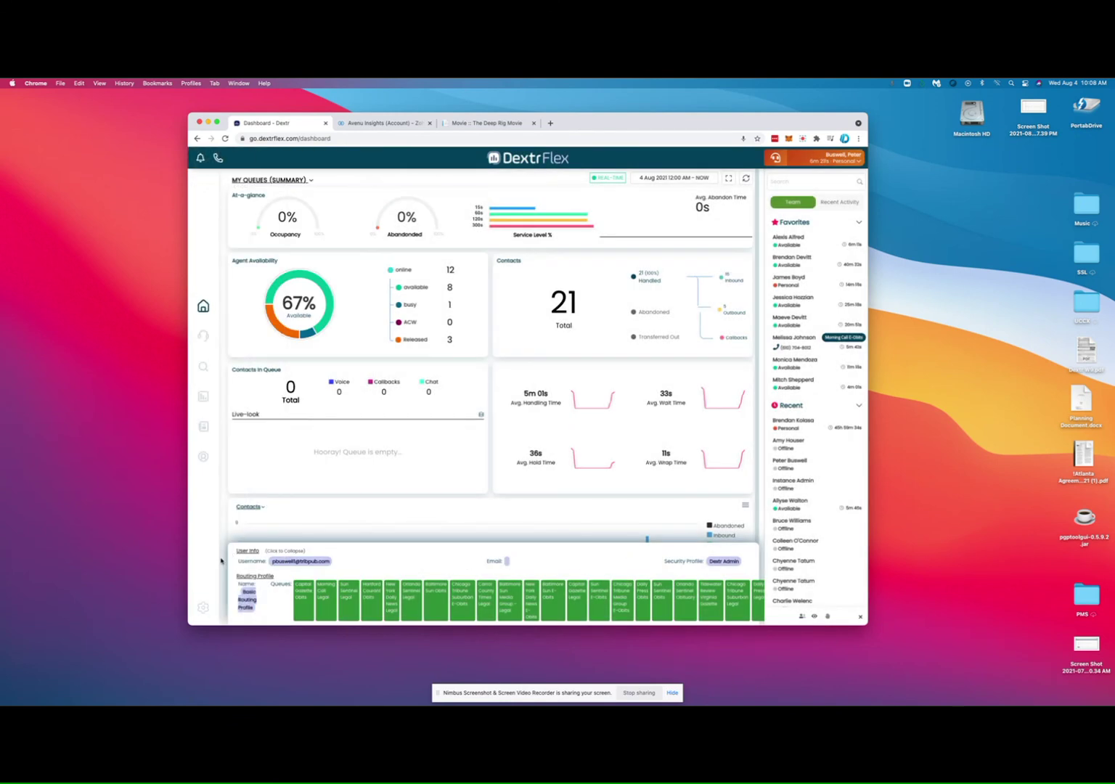
Collapse User Info to one row and hide offline users from the team list
left_click(251, 556)
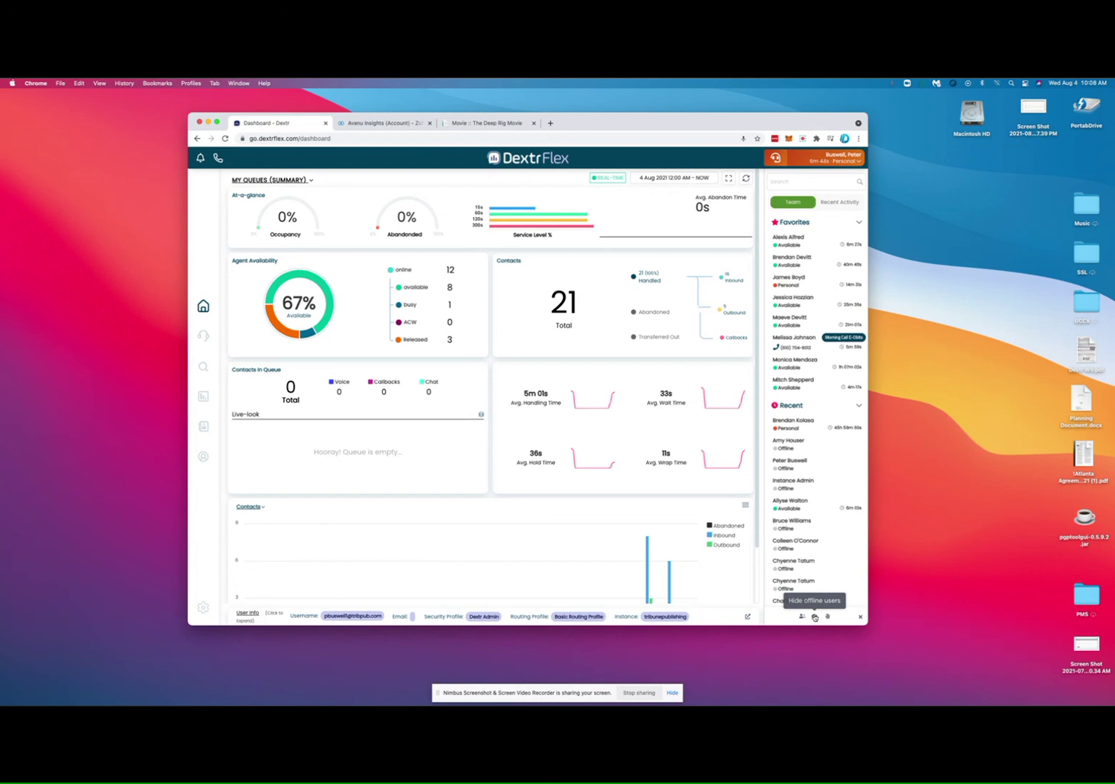
left_click(814, 616)
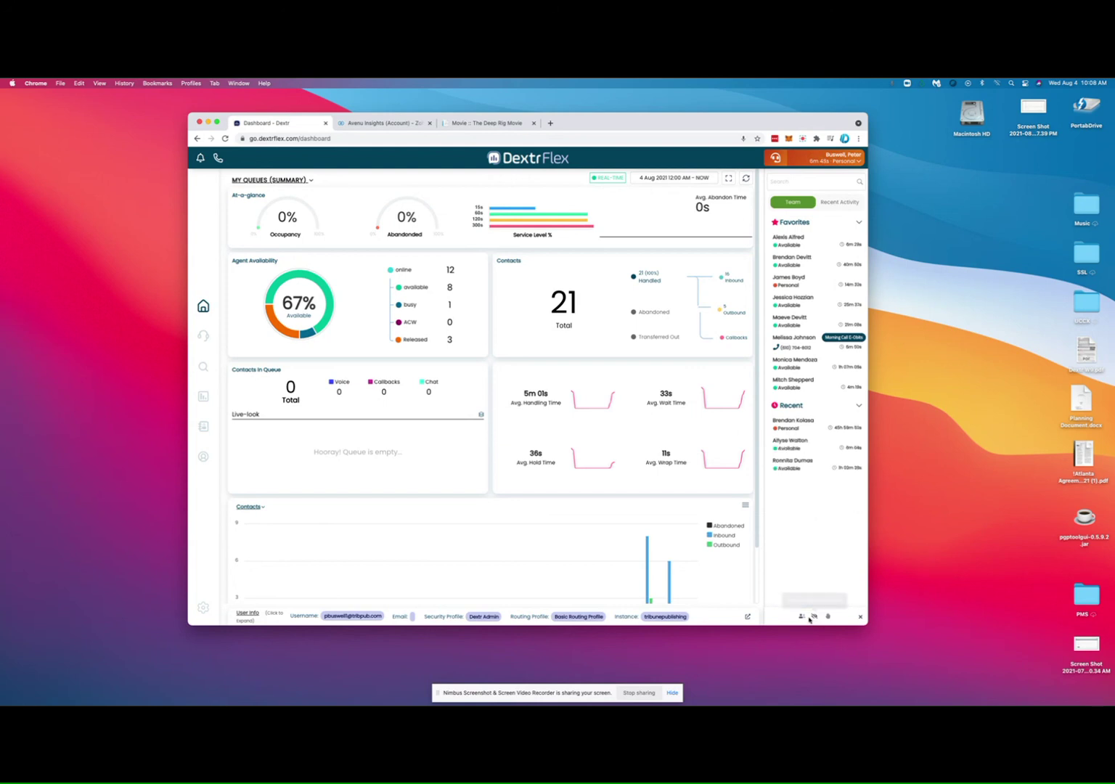